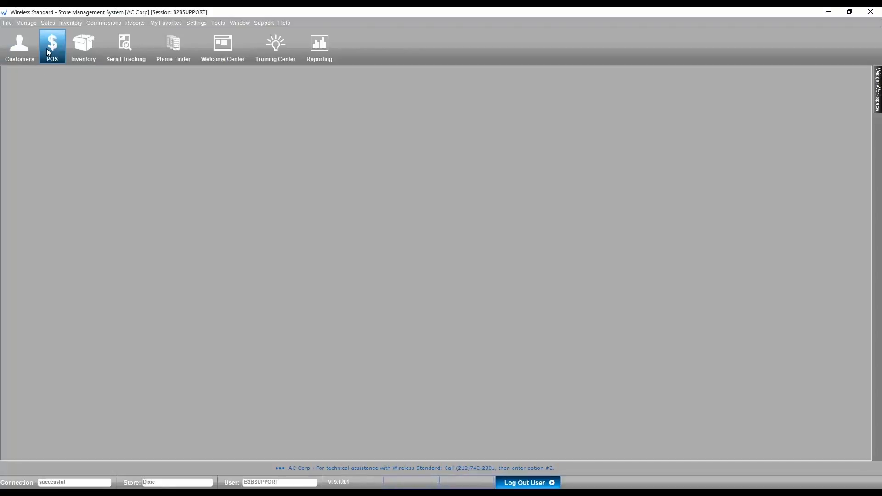
- Open Cash Register #1 from POS and bring up the Returns/Exchanges options
click(47, 50)
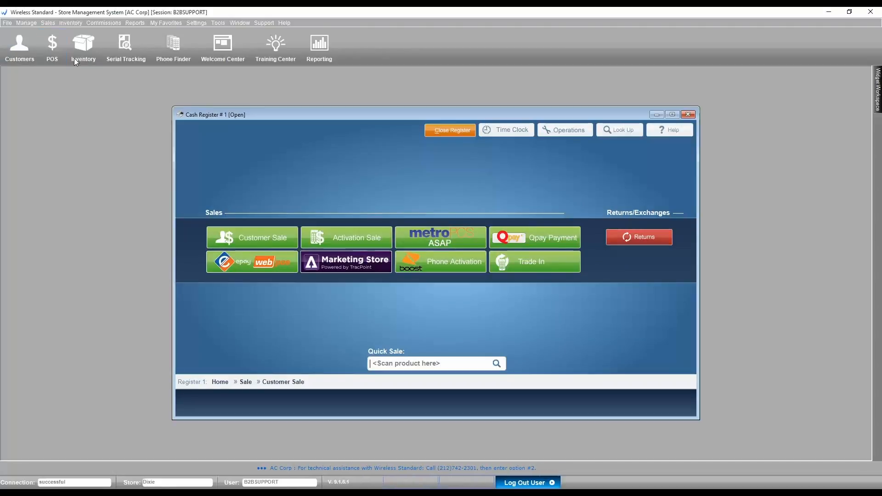
click(635, 239)
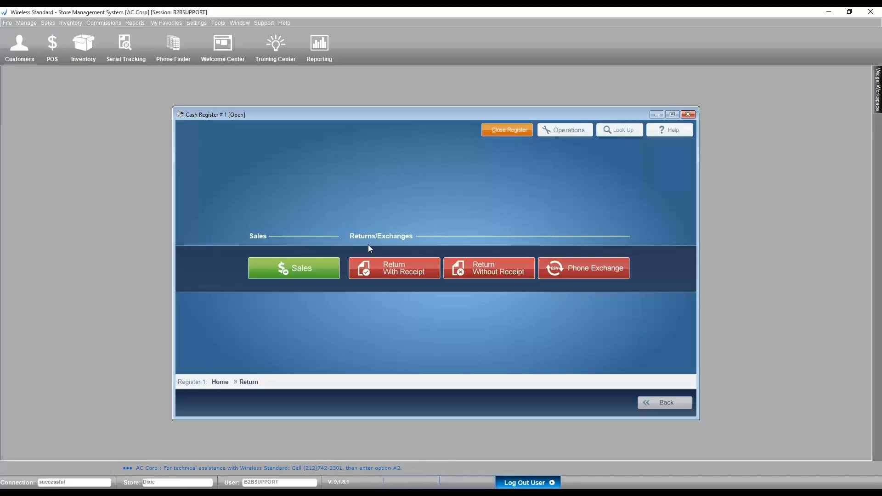
- Find the 07/14/2016 receipt and load its ZTE Prestige into a receipted return
click(398, 270)
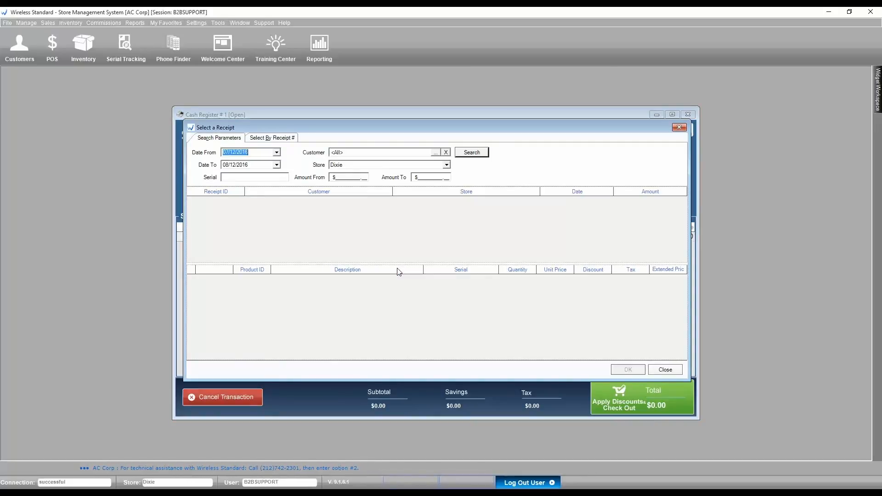
click(471, 156)
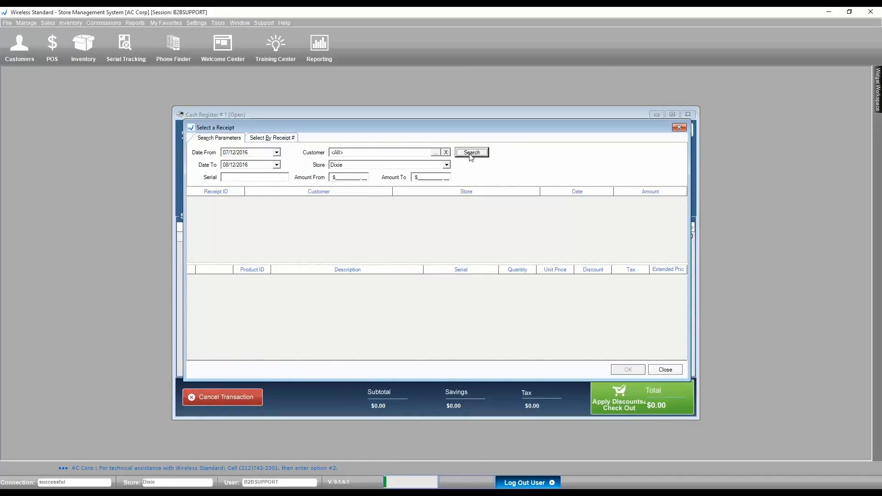
click(305, 201)
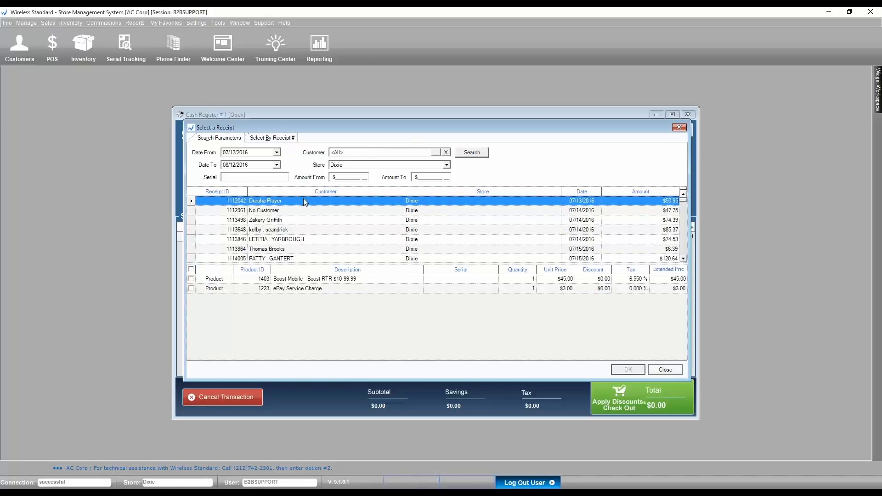
click(266, 139)
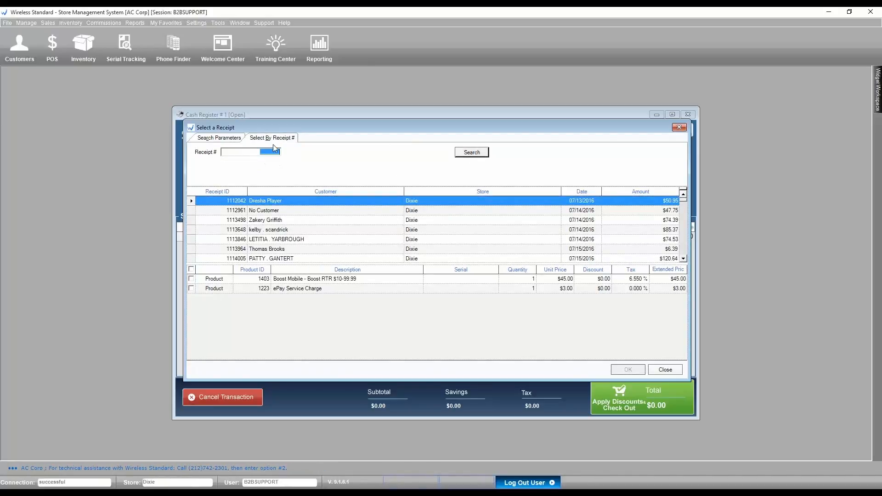
click(232, 139)
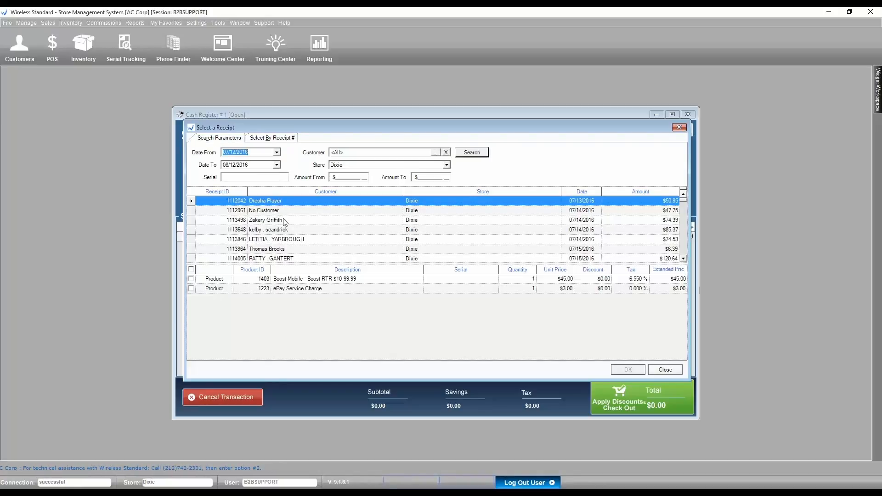
click(293, 212)
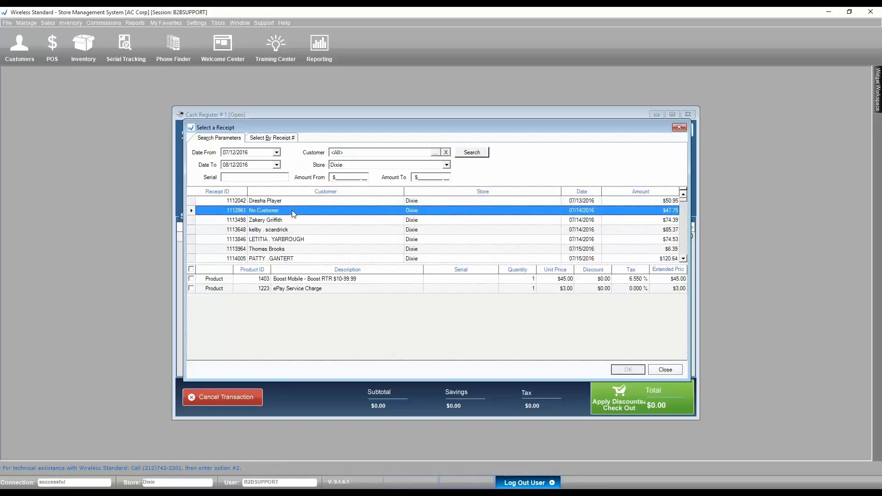
click(295, 241)
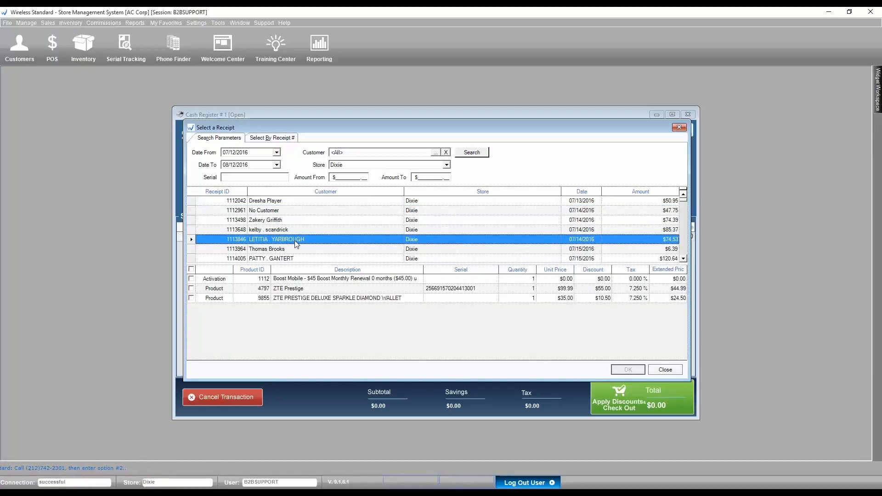
click(191, 289)
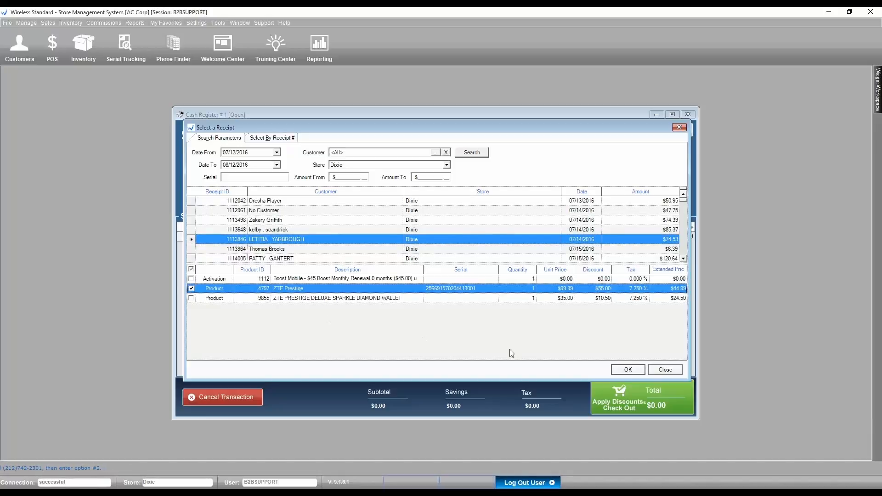
click(619, 371)
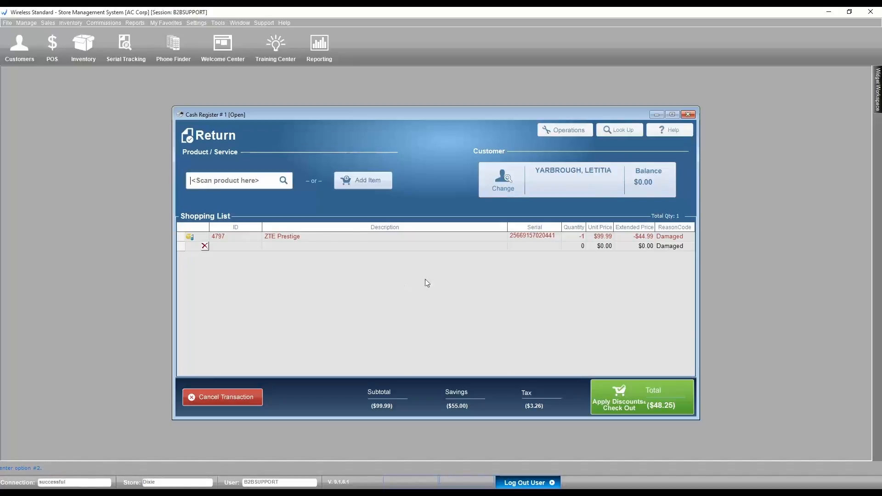
- Check out the ZTE Prestige return with a $48.25 cash refund and close the success message
click(622, 394)
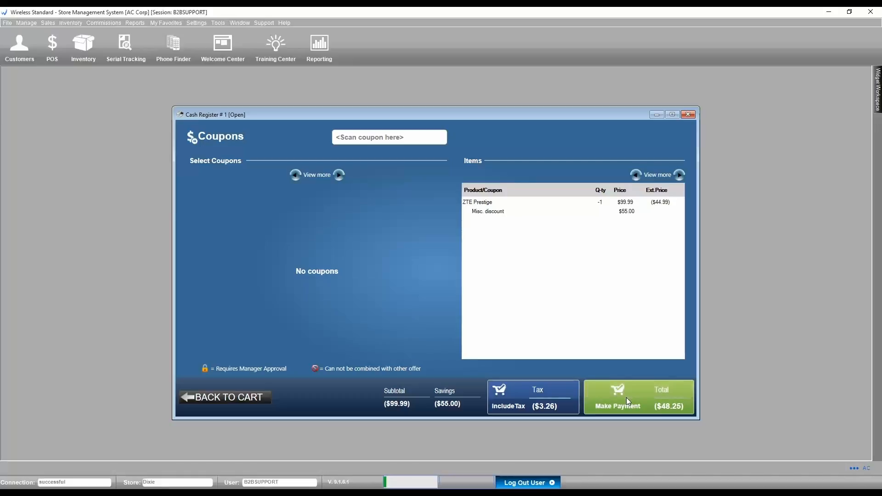
click(627, 398)
text(48.25)
key(Return)
key(Return)
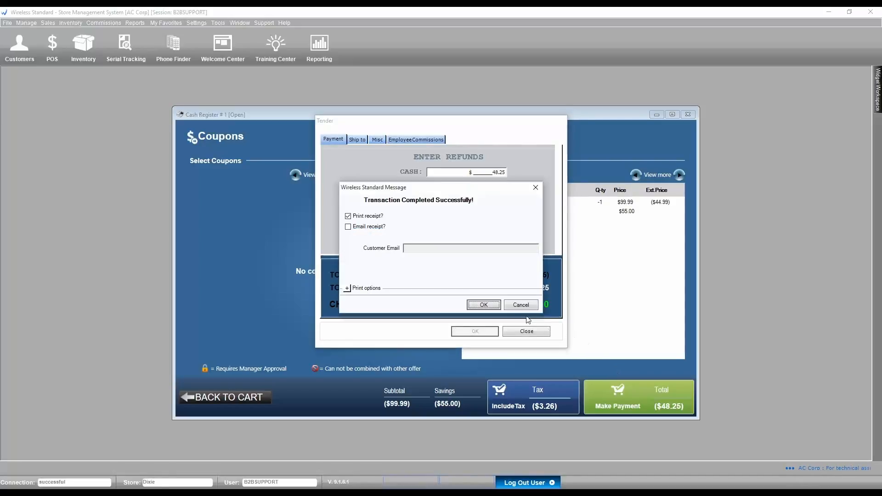
click(519, 307)
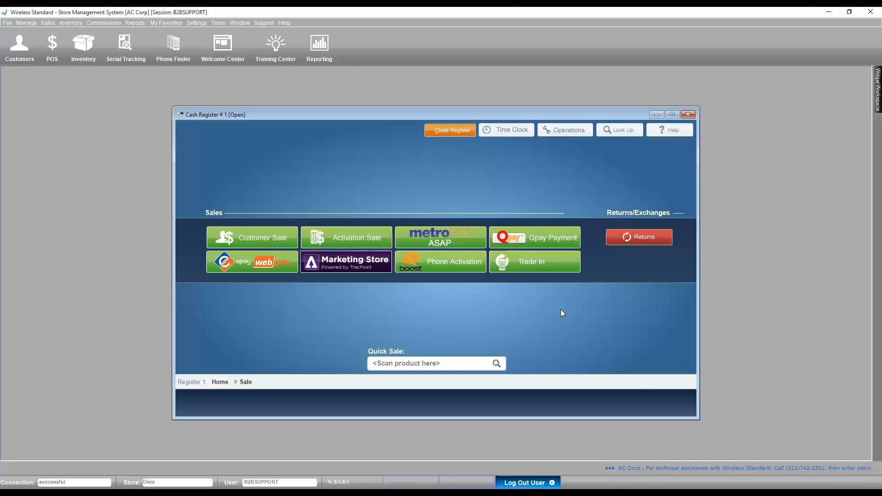
- Begin a Return Without Receipt from the register's Returns options
click(644, 243)
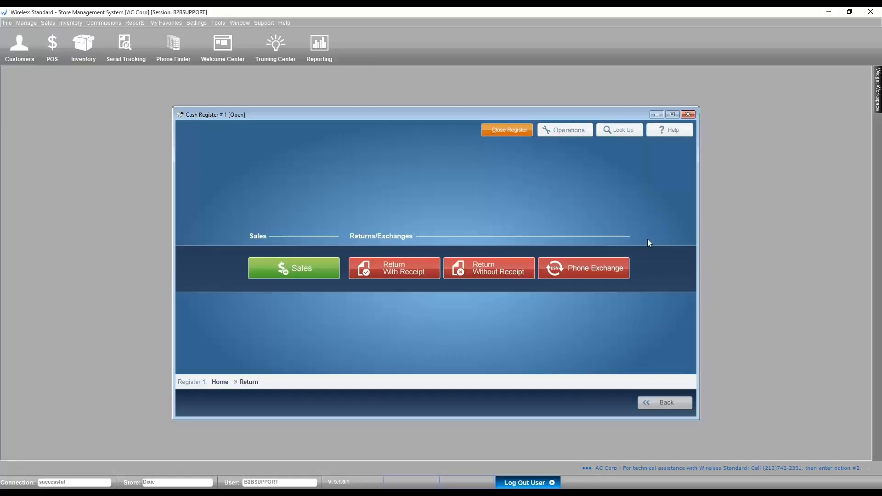
click(495, 270)
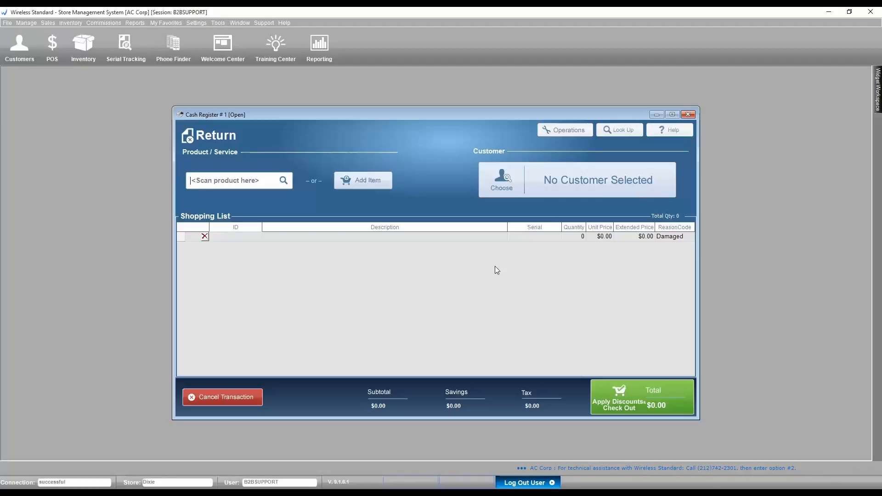
- Search products in the Cell Phone system category and pick the Samsung Array
click(283, 181)
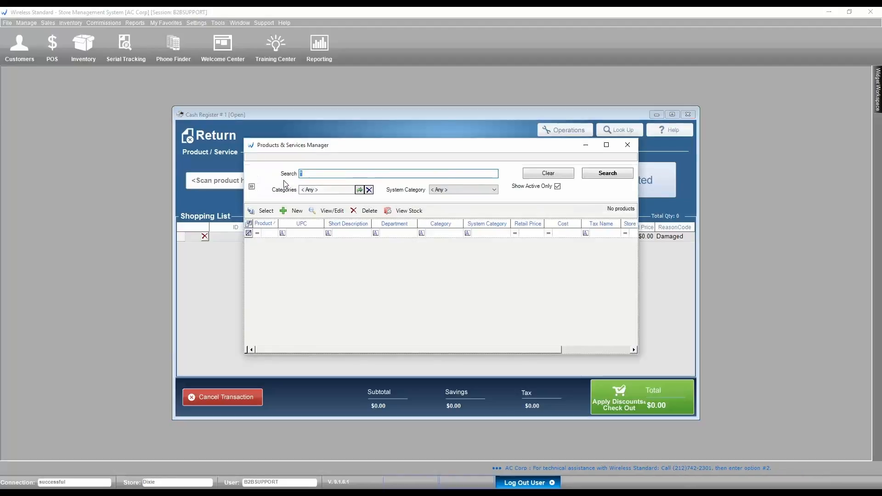
click(445, 190)
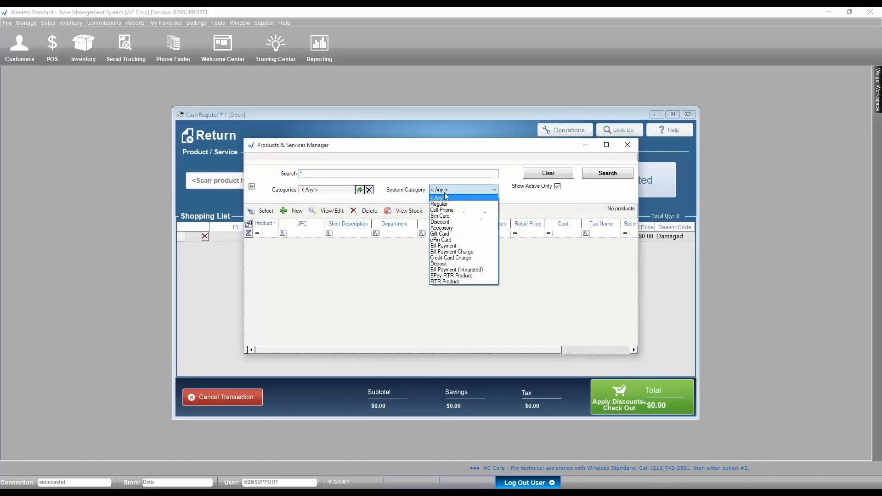
click(441, 206)
click(594, 177)
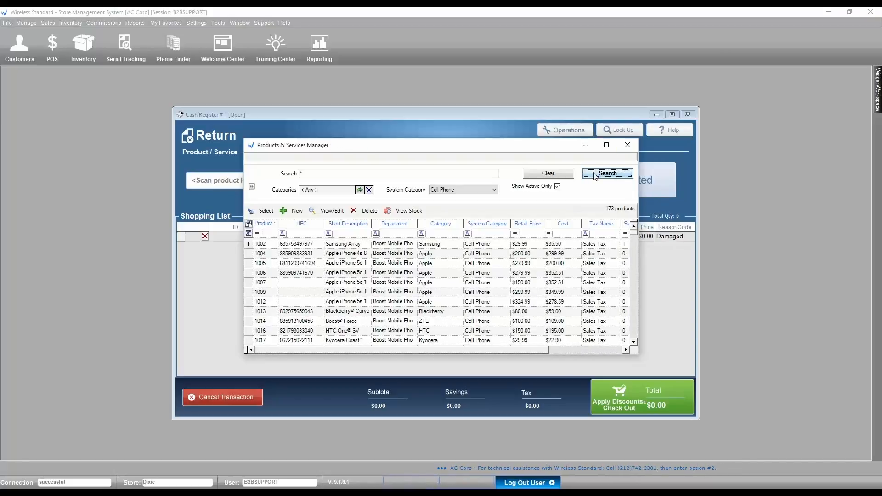
double_click(423, 246)
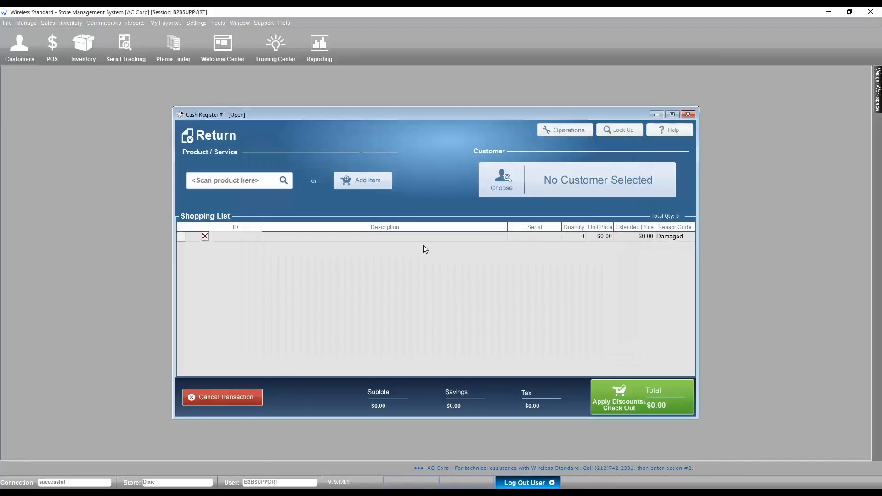
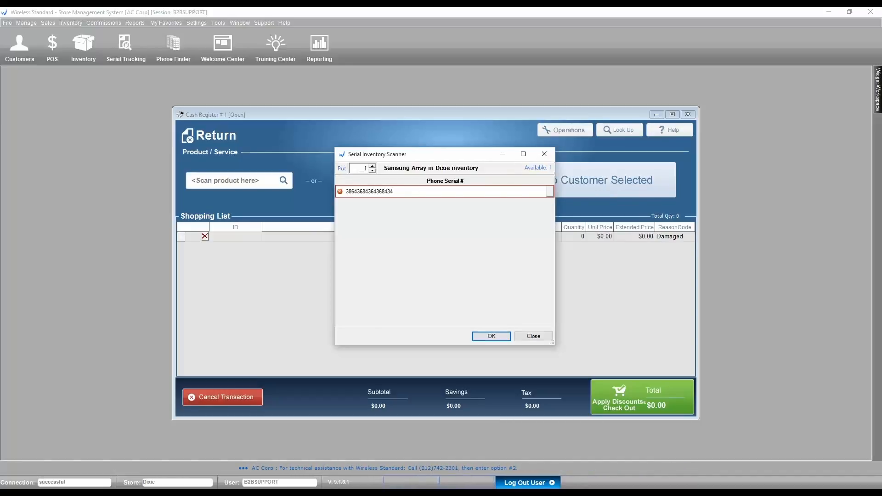
key(Return)
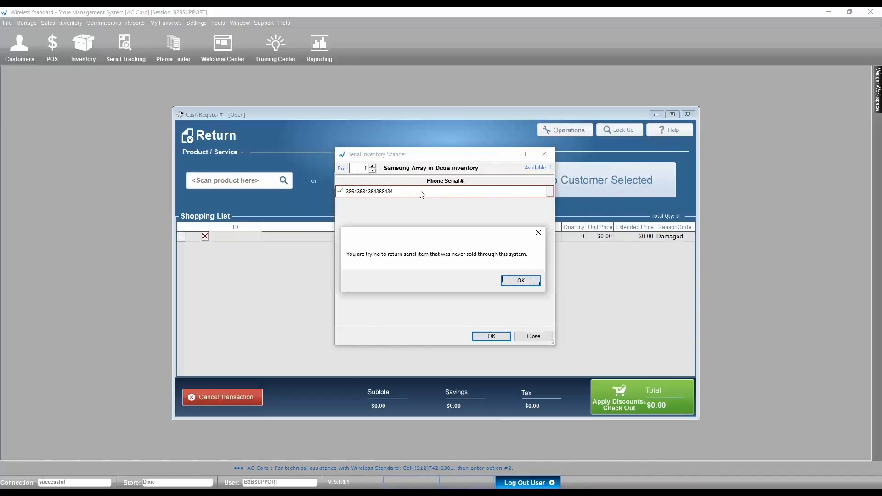
click(521, 280)
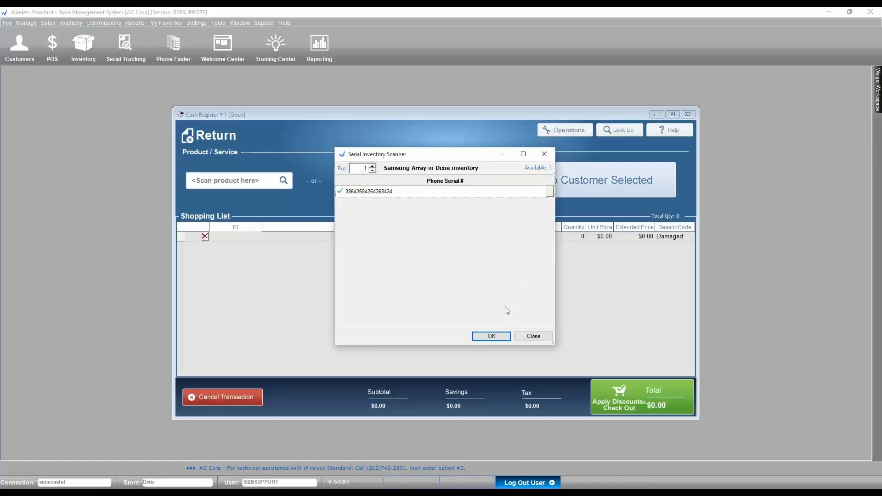
click(498, 338)
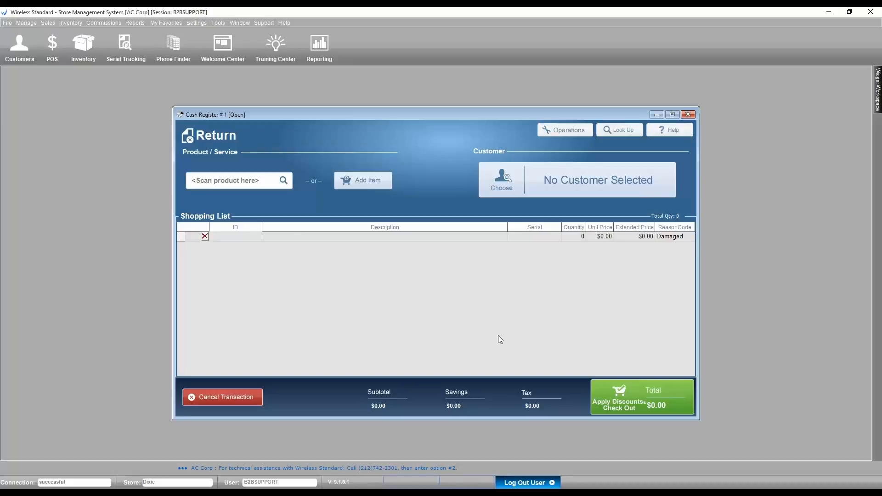
- Check out the Samsung Array return with a $32.16 cash refund and dismiss the completion message
click(641, 399)
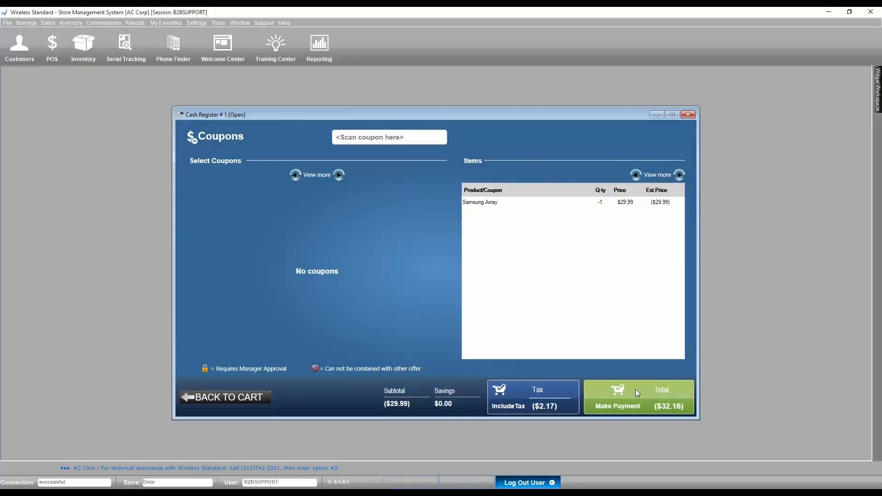
click(636, 390)
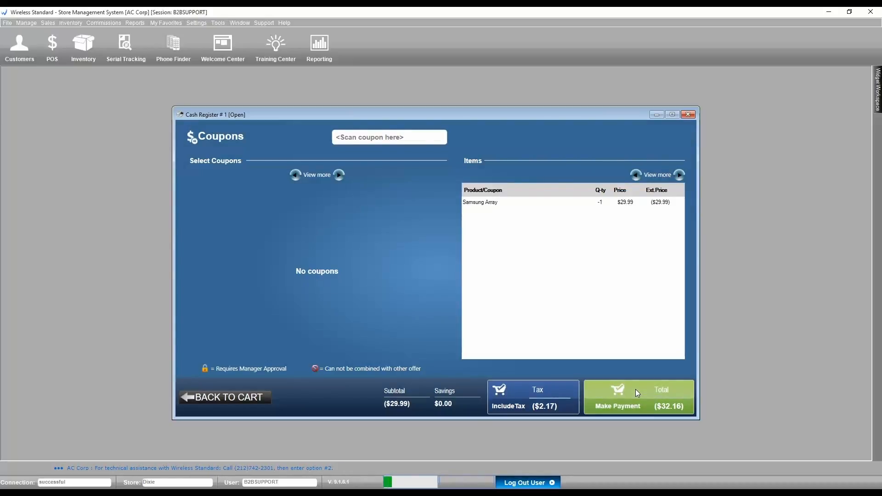
text(32.16)
key(Return)
key(Return)
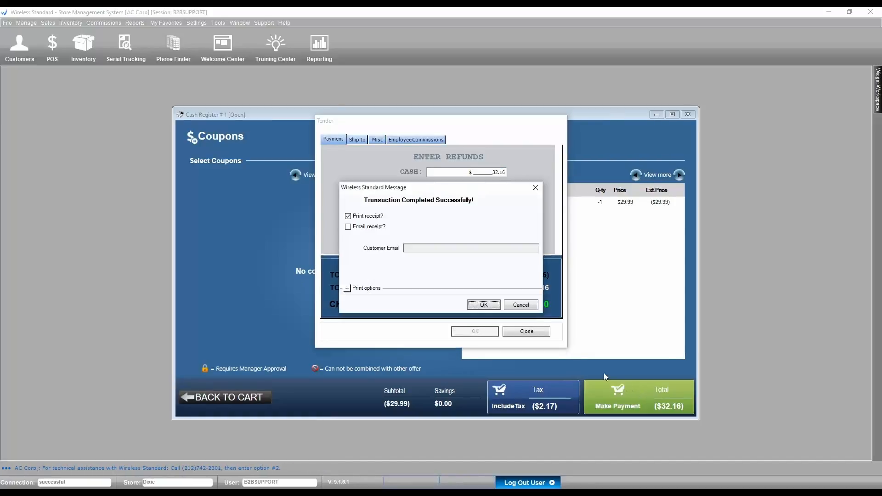
click(525, 303)
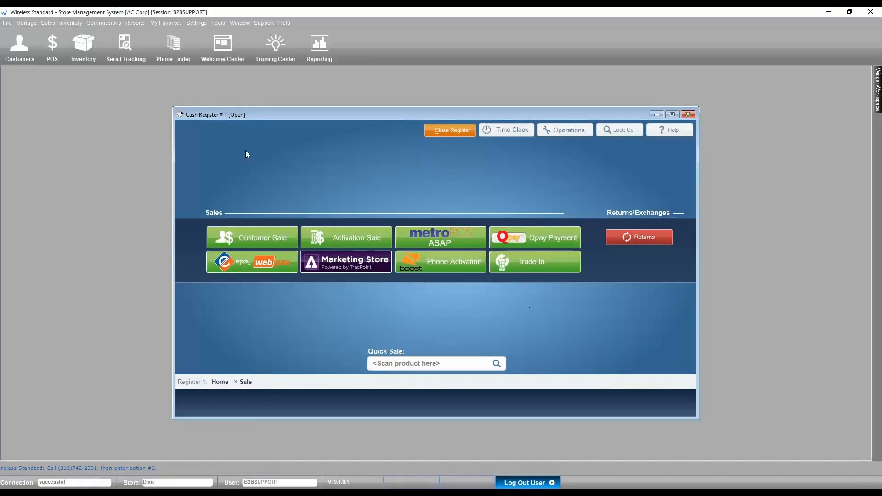
click(26, 23)
mouse_move(52, 101)
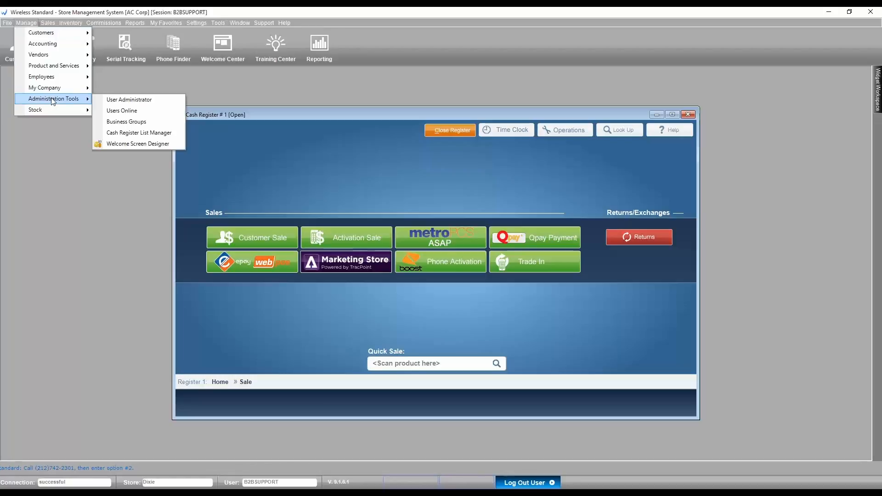
click(128, 124)
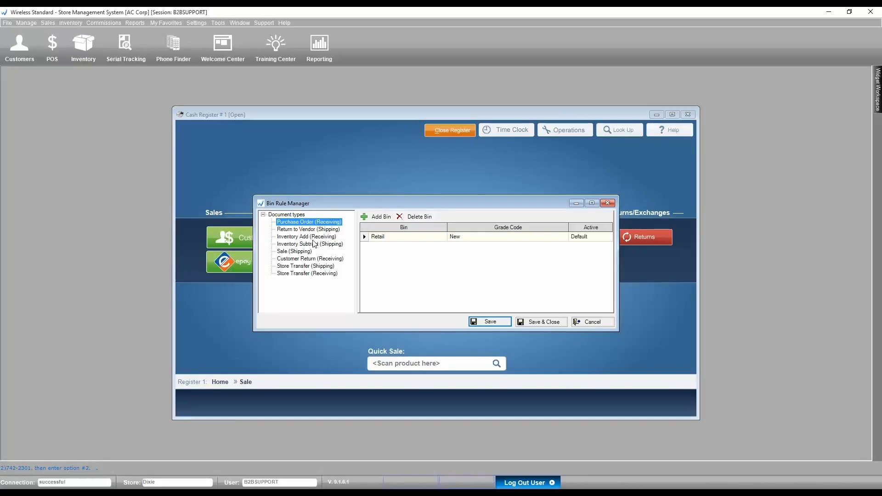
click(311, 258)
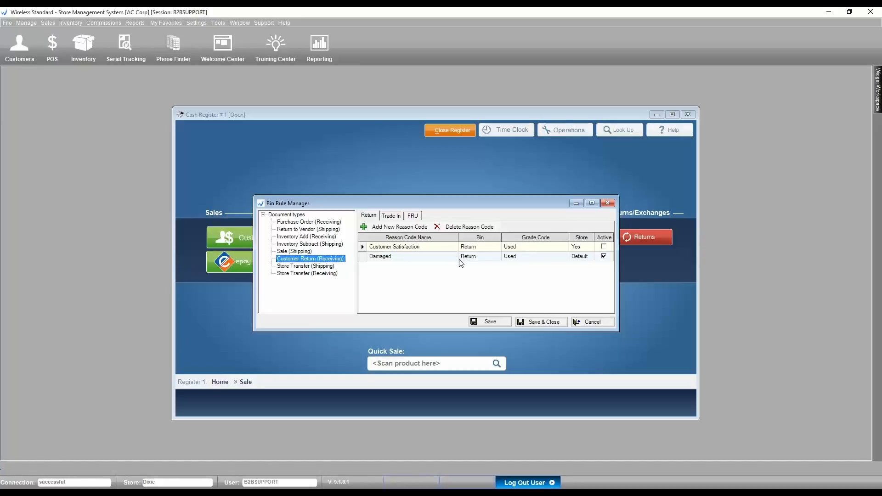
click(593, 323)
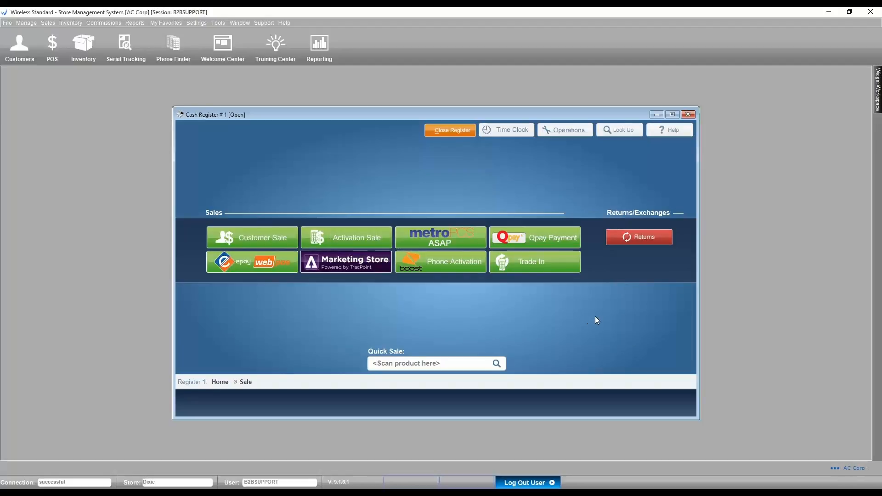
- Start a Phone Exchange, search all accounts, and open the customer's Boost Mobile activation
click(639, 236)
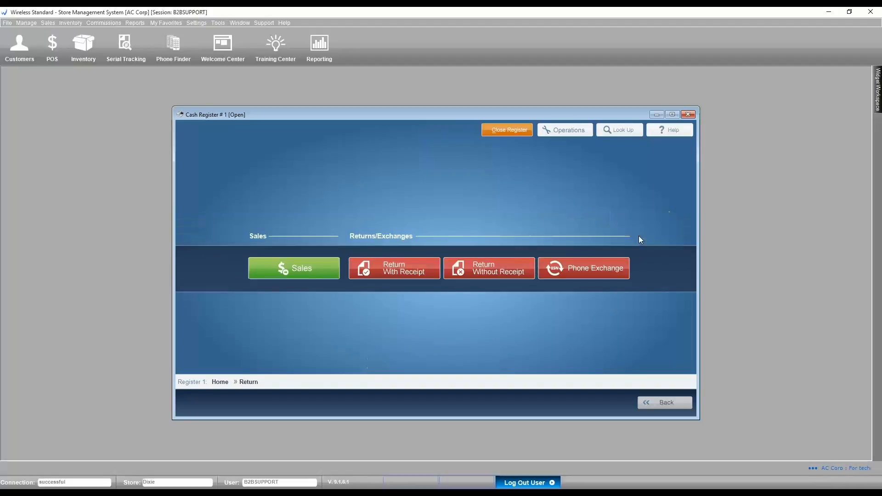
click(593, 271)
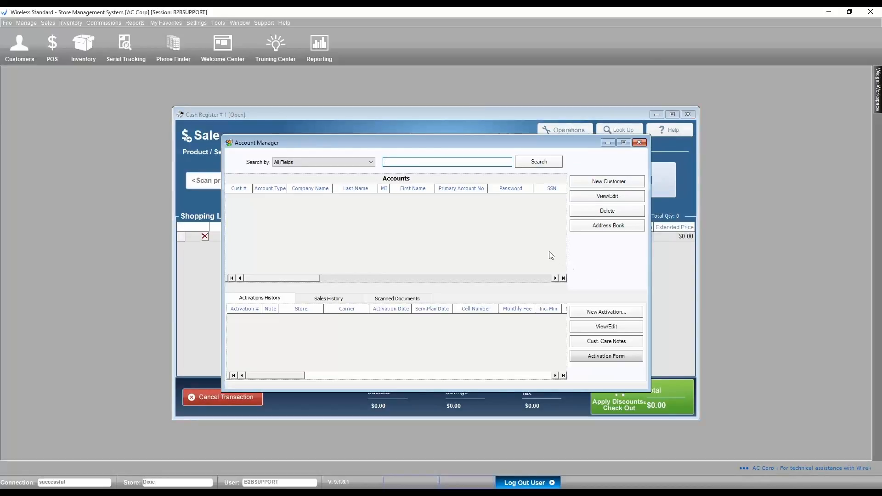
key(Return)
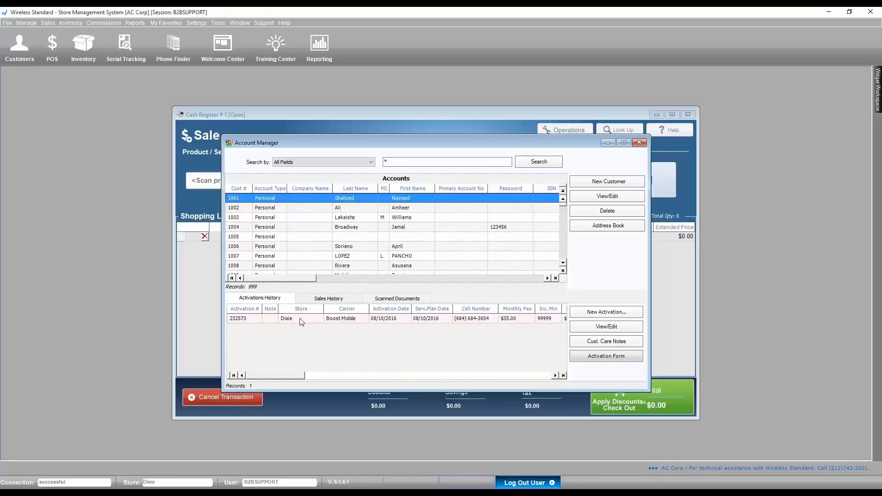
click(350, 324)
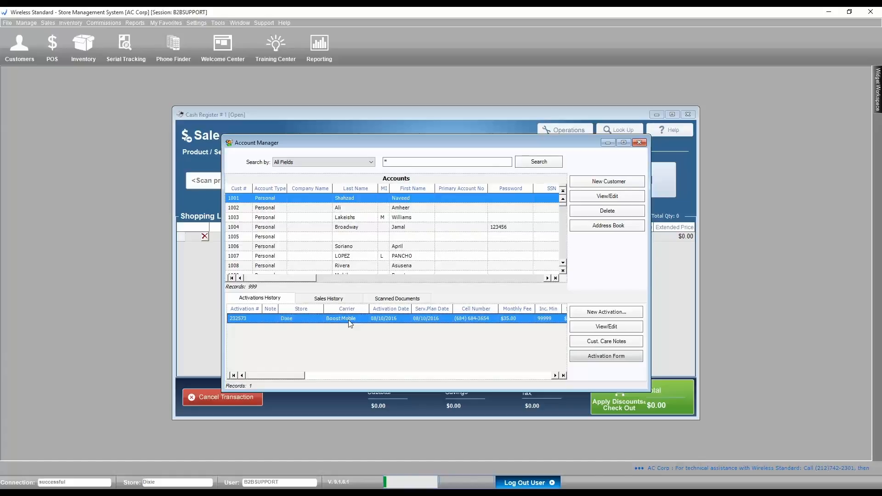
double_click(350, 324)
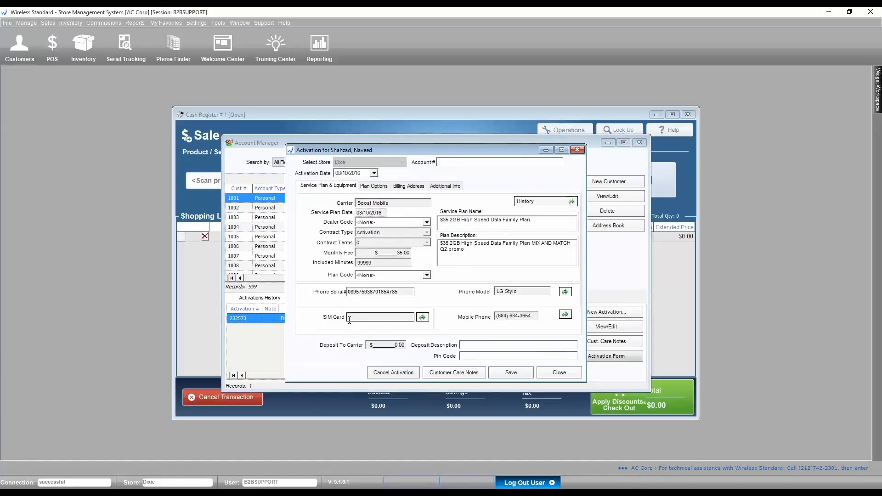
- Pick an in-stock Motorola Moto G serial from Stock Viewer as the replacement phone
click(566, 293)
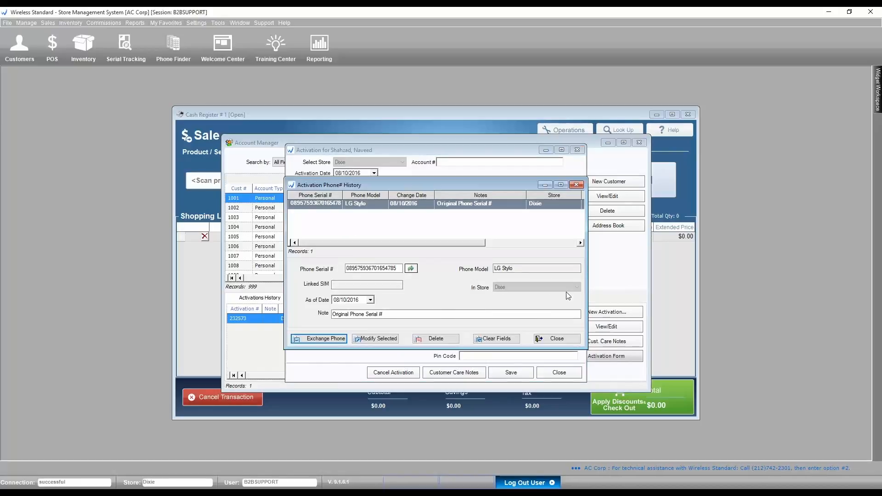
click(412, 269)
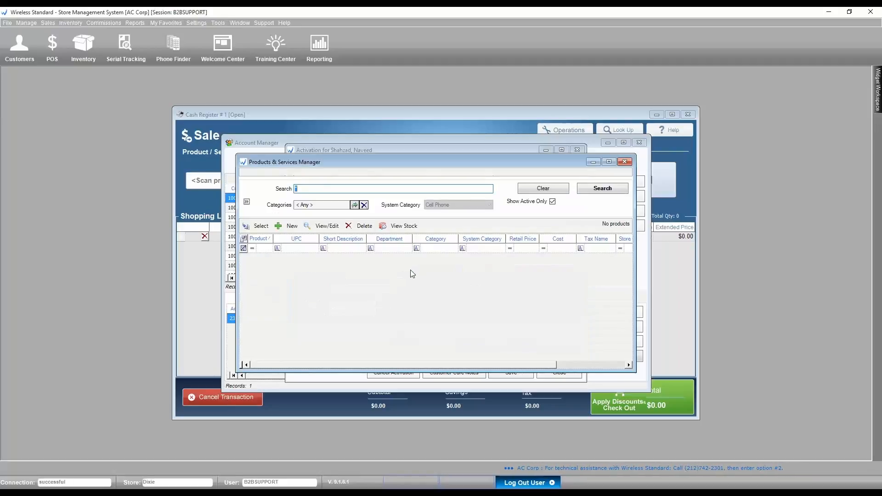
click(586, 192)
scroll(589, 287, down, 5)
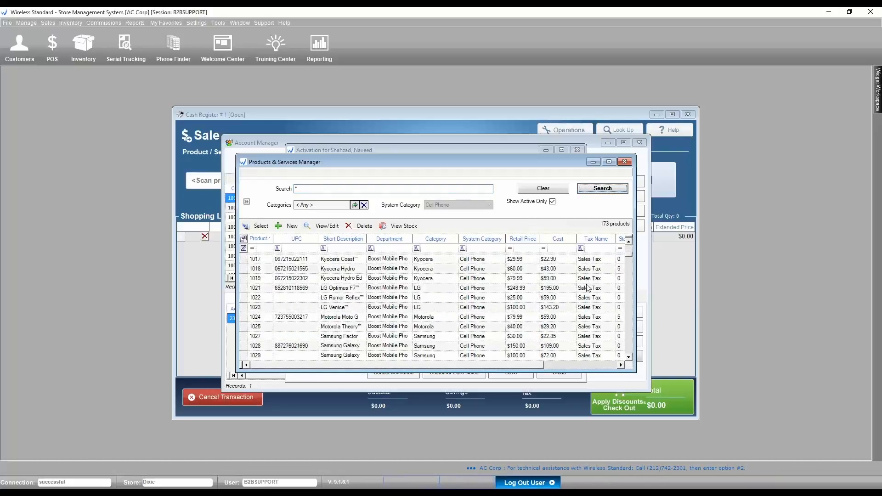
click(574, 317)
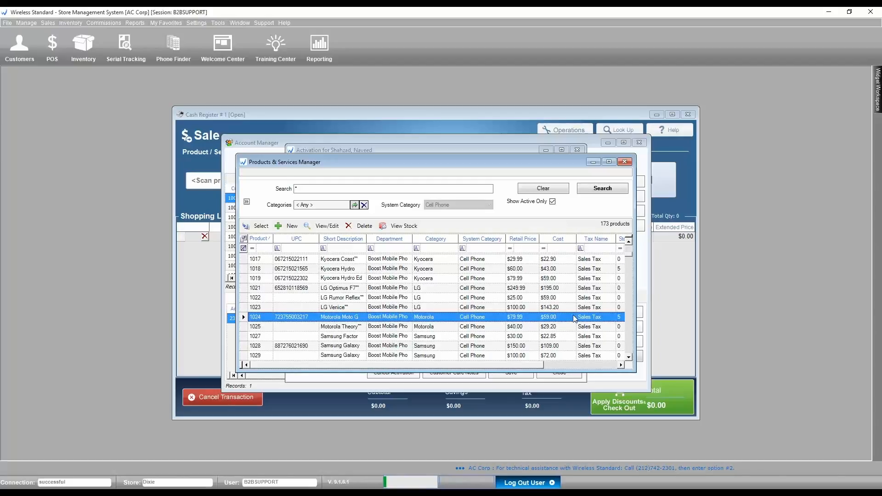
double_click(574, 317)
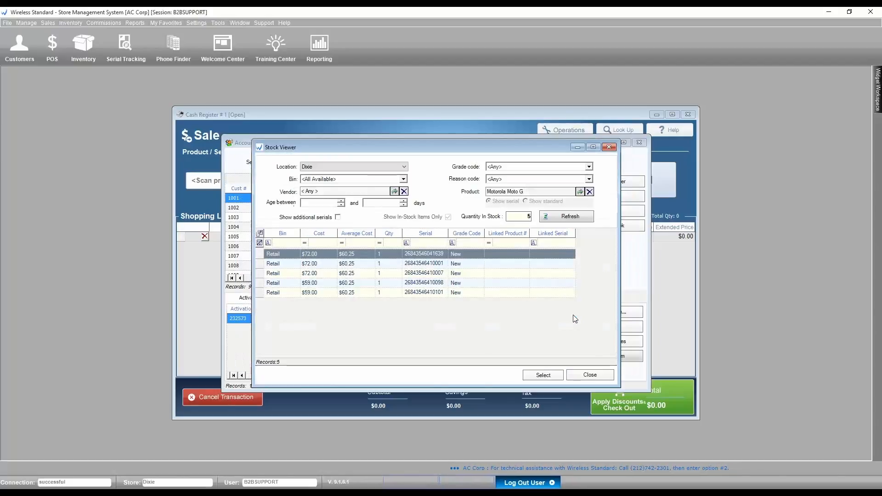
double_click(371, 264)
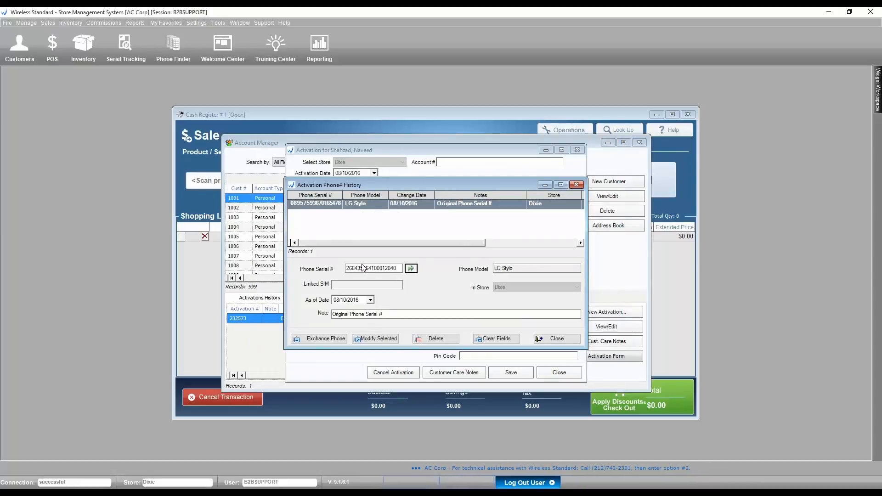
- Set the As of Date to 08/12/2016 and exchange the phones, returning the LG Stylo to inventory
click(371, 300)
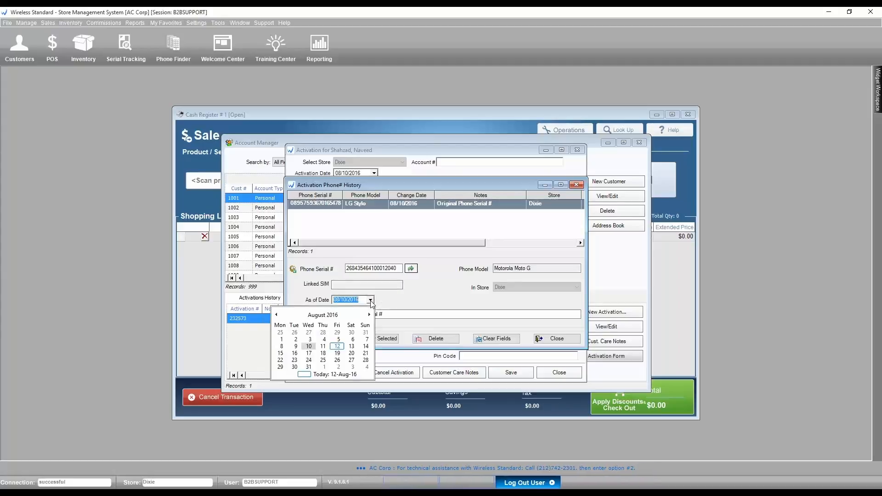
click(337, 346)
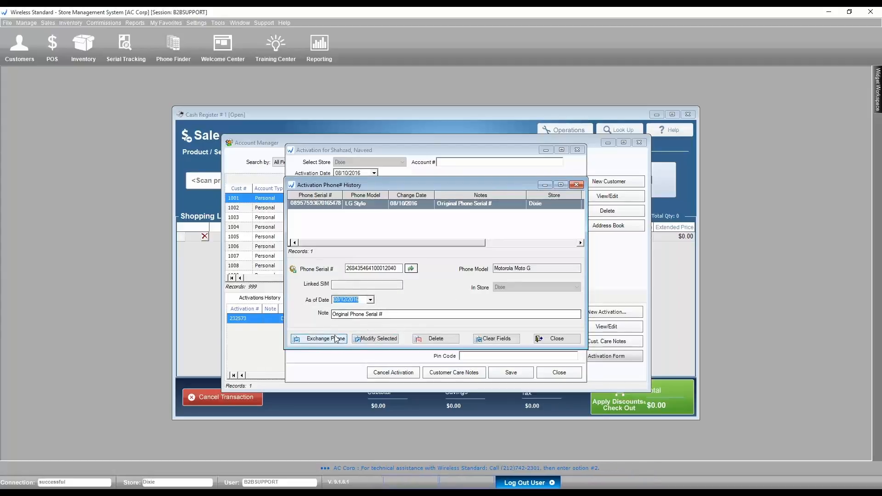
click(325, 340)
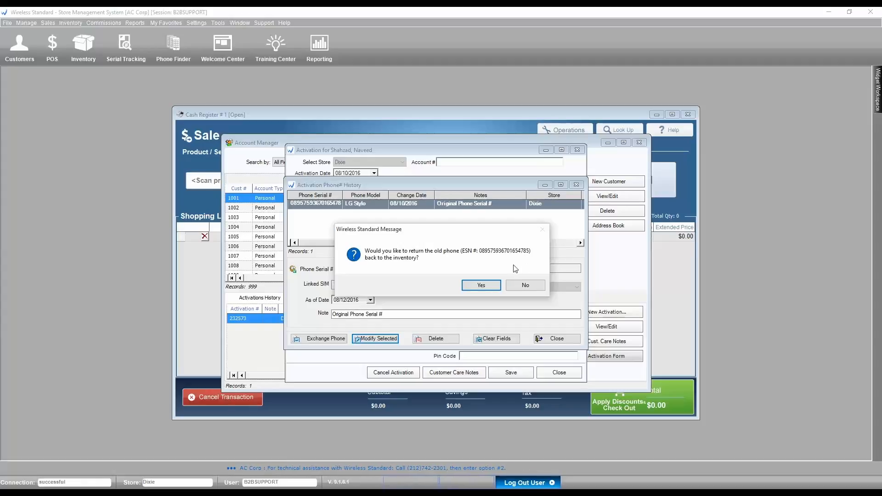
click(478, 286)
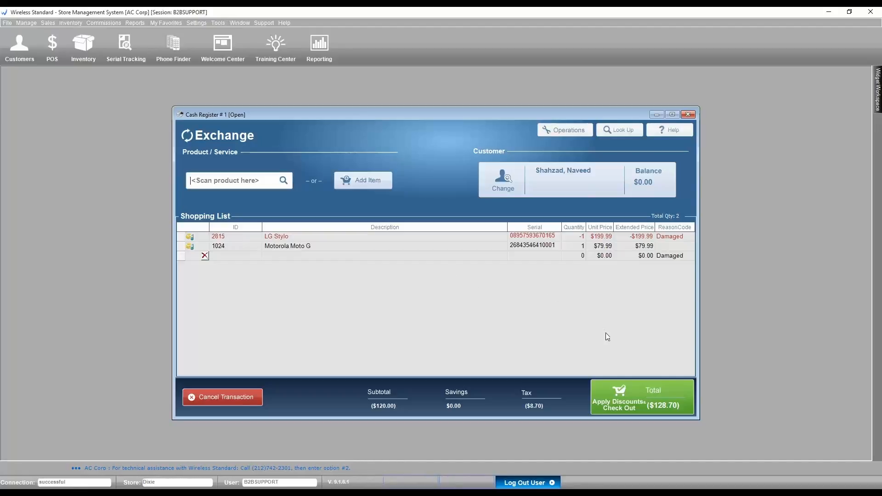
- Check out the LG Stylo to Moto G exchange and tender a $128.70 cash refund with $0.00 change
click(626, 399)
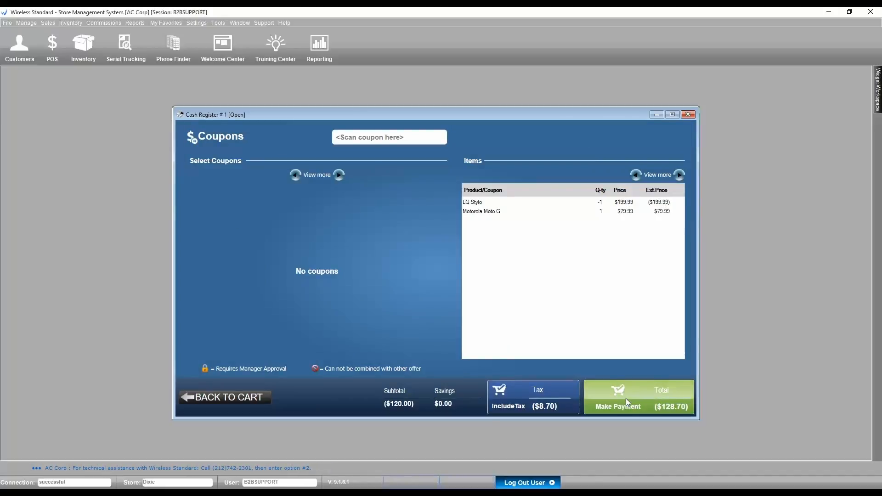
click(626, 399)
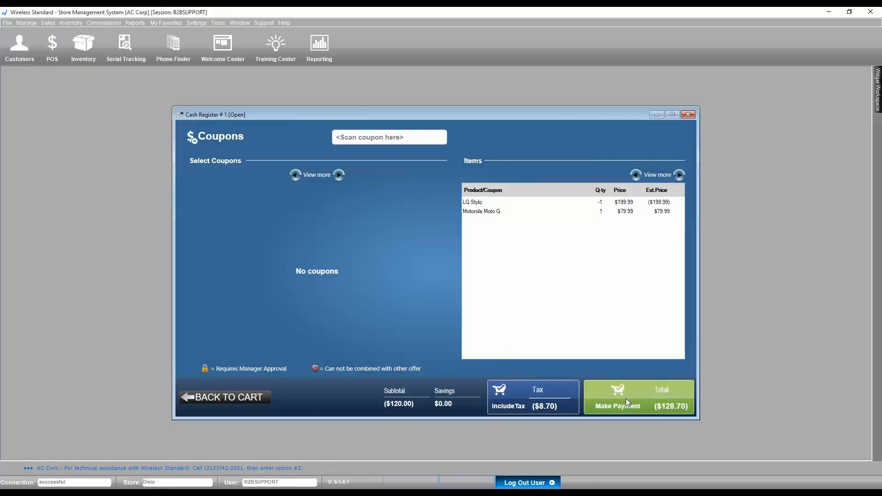
text(128.70)
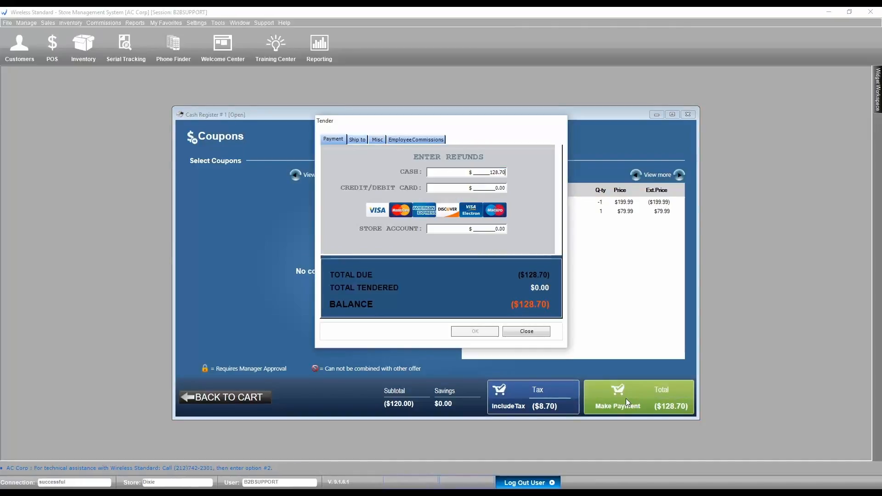
key(Return)
key(Return)
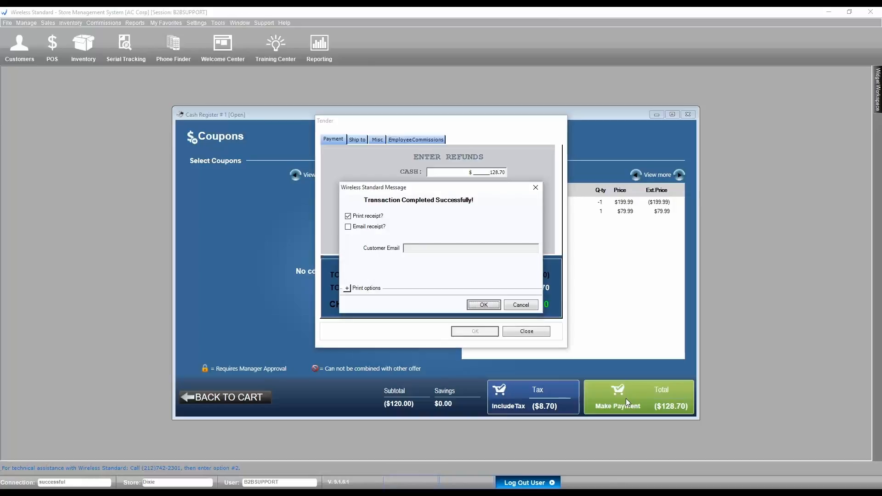
click(526, 307)
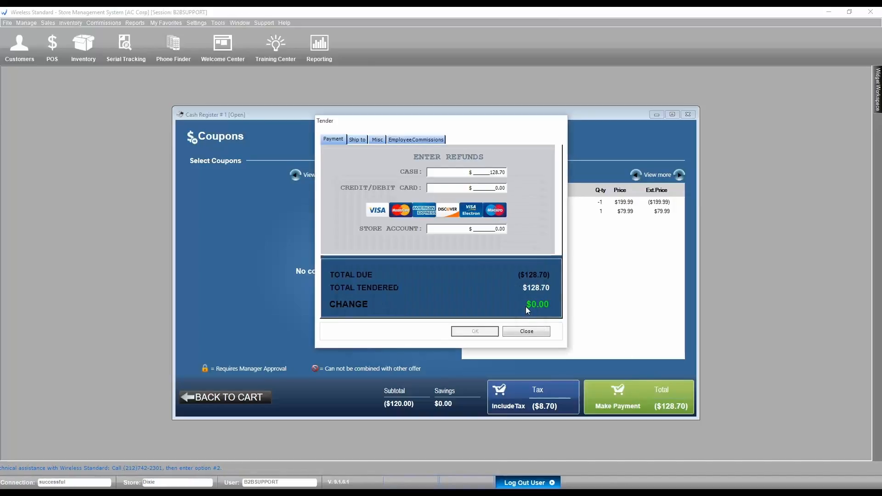